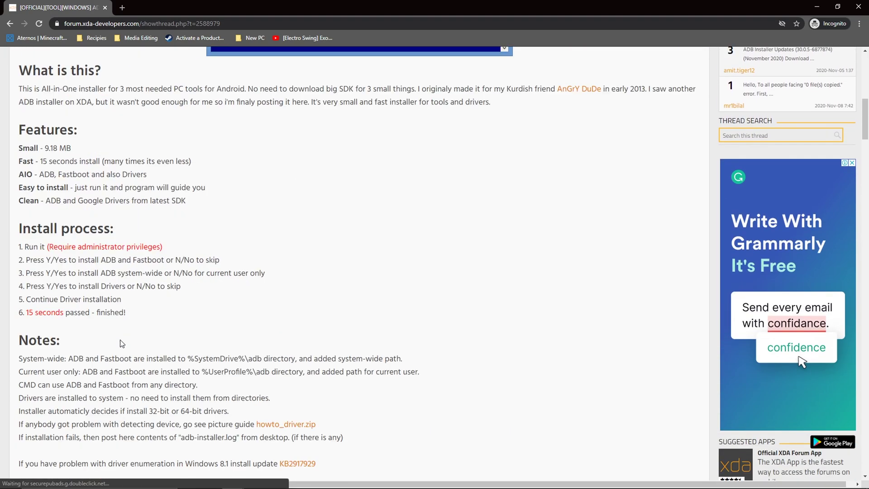
pyautogui.scroll(-3, 121, 343)
pyautogui.scroll(-1, 121, 343)
pyautogui.scroll(-1, 80, 311)
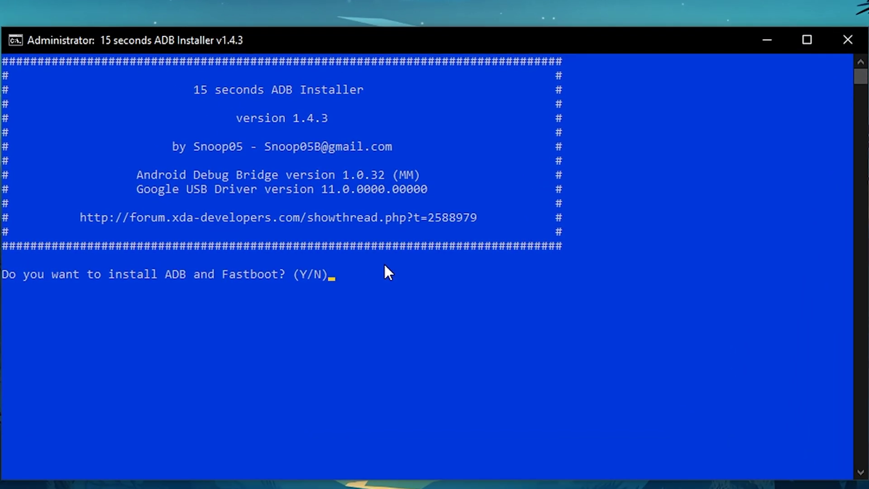
pyautogui.write('y')
# Answer y to the ADB/Fastboot, system-wide and driver prompts and finish the driver wizard
pyautogui.press('Return')
pyautogui.write('y')
pyautogui.press('Return')
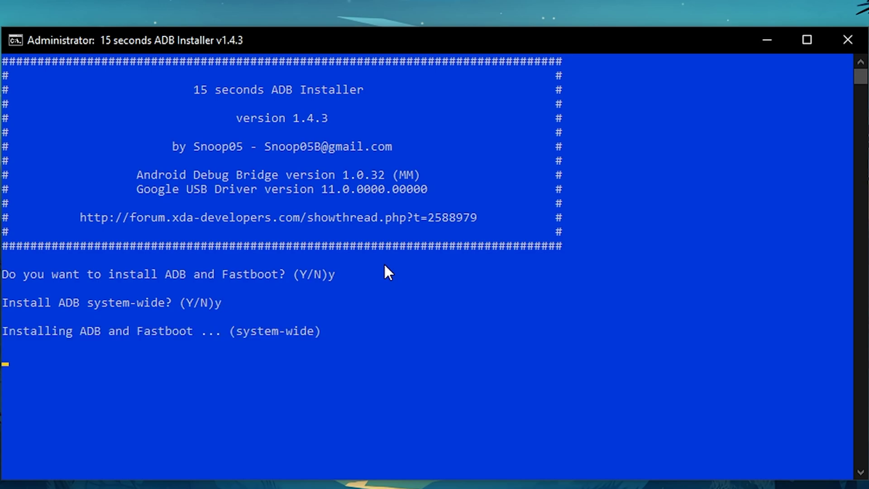
pyautogui.write('y')
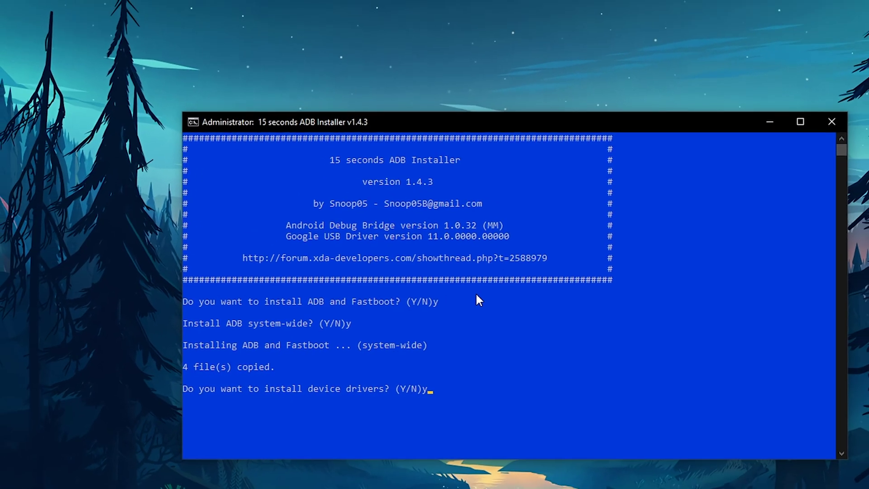
pyautogui.press('Return')
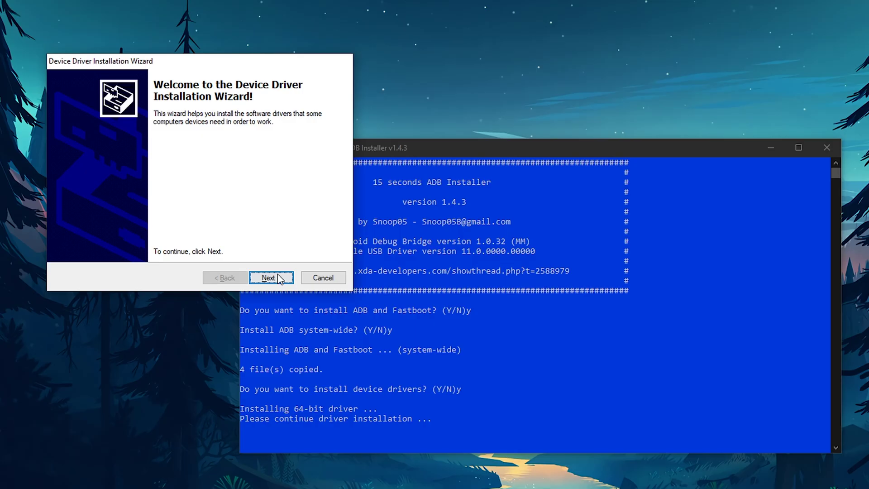
pyautogui.click(275, 278)
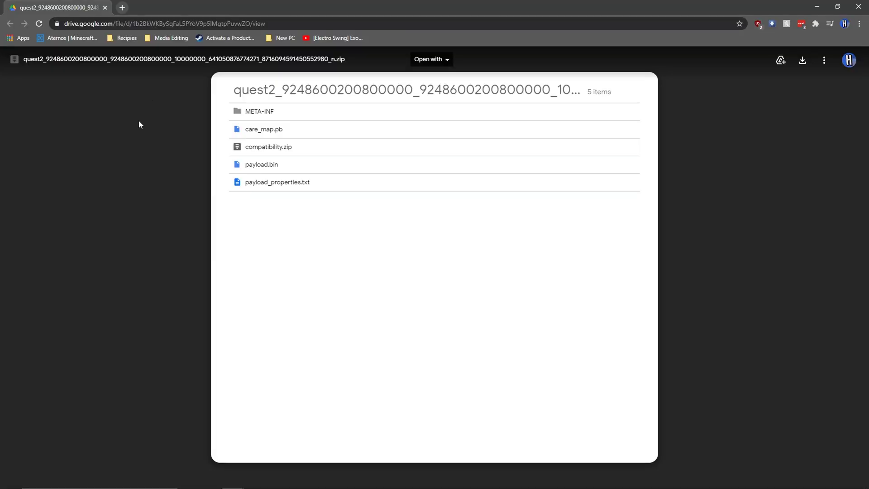
# Download the quest2 firmware zip from the shared Google Drive link
pyautogui.click(803, 61)
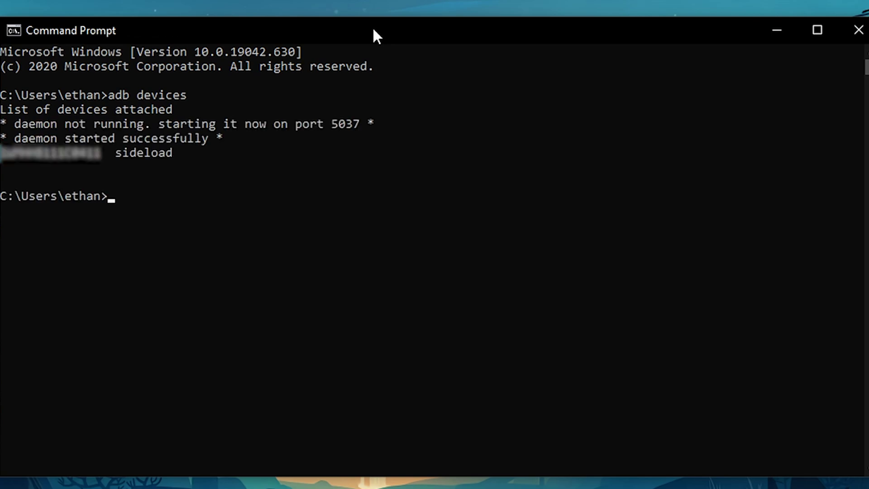
pyautogui.write('adb sidel')
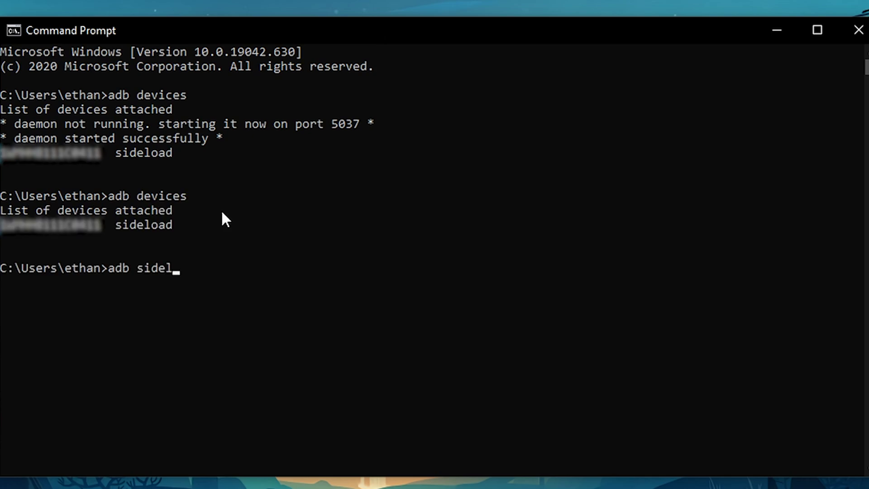
pyautogui.write('oad')
# Run 'adb sideload' with the downloaded quest2 update zip
pyautogui.press('Return')
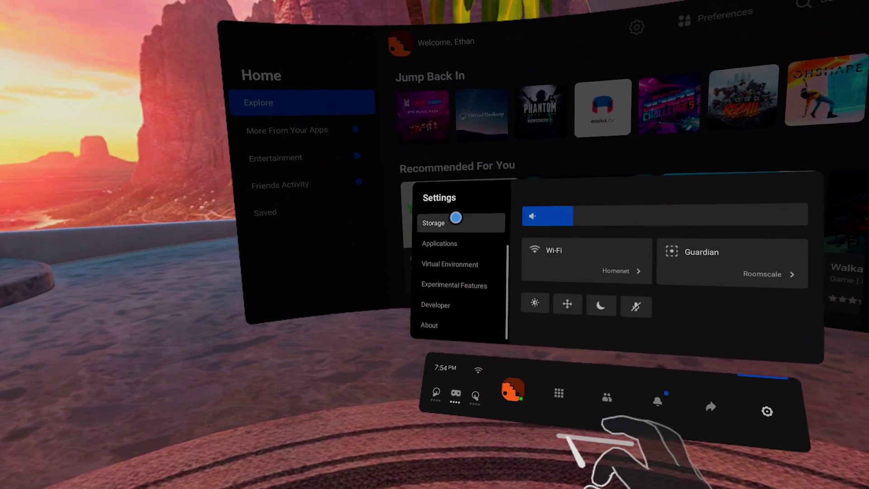
# Show the headset's About page confirming version 23 software
pyautogui.click(438, 319)
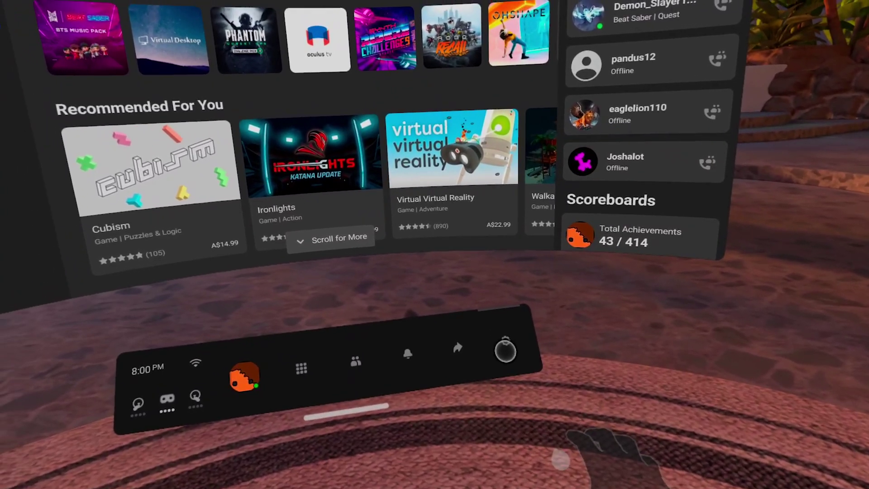
# Bring up the headset's quick settings panel
pyautogui.click(505, 351)
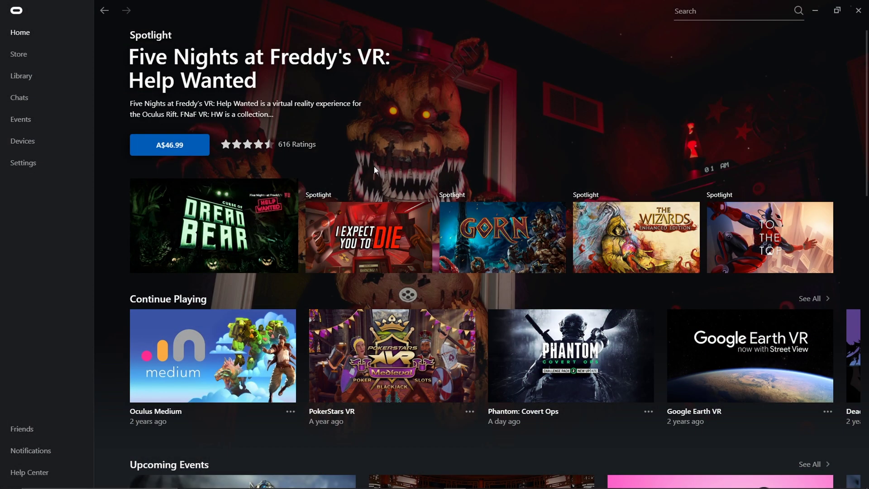
# Reach Graphics Preferences for Quest 2 and Touch, showing 72Hz and 4128 x 2096
pyautogui.click(29, 146)
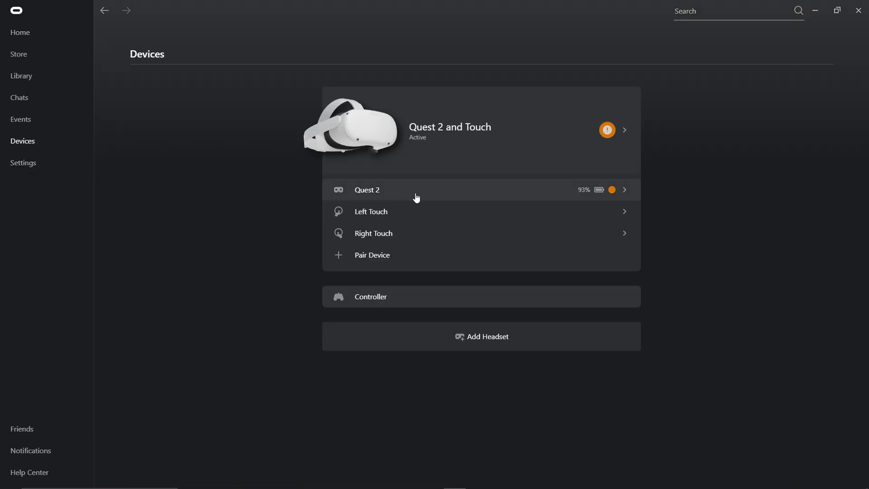
pyautogui.click(445, 143)
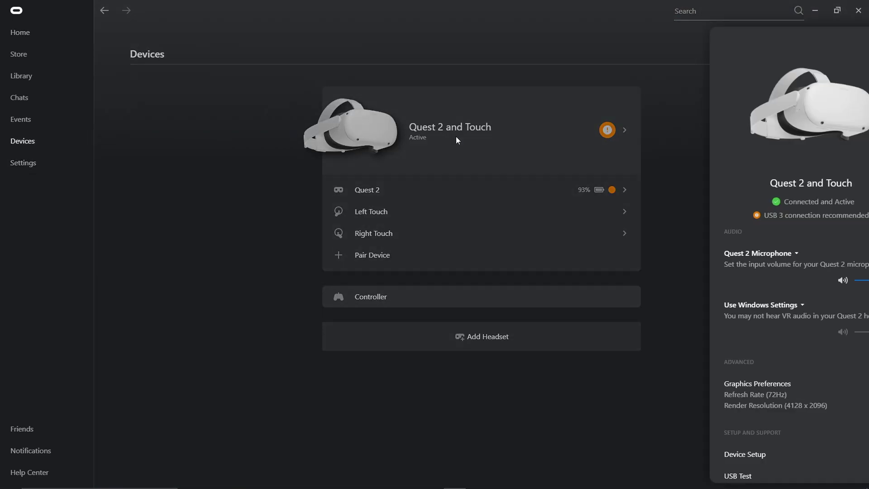
pyautogui.scroll(-2, 764, 224)
pyautogui.click(761, 288)
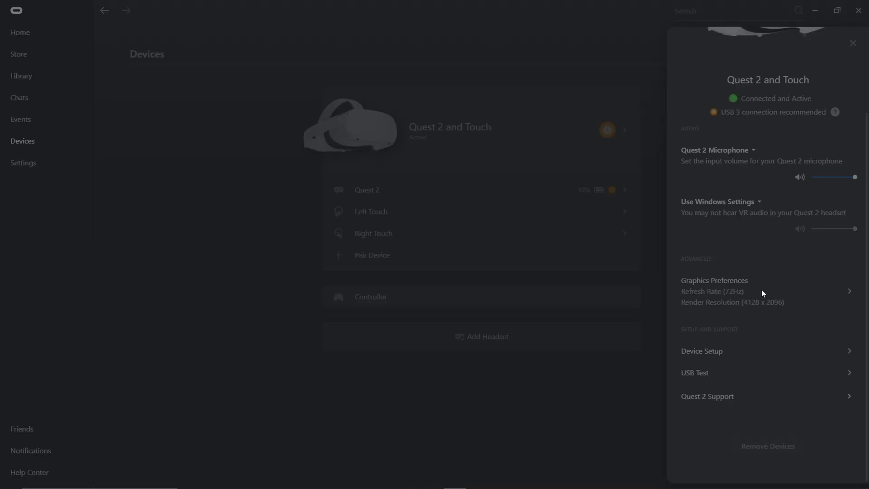